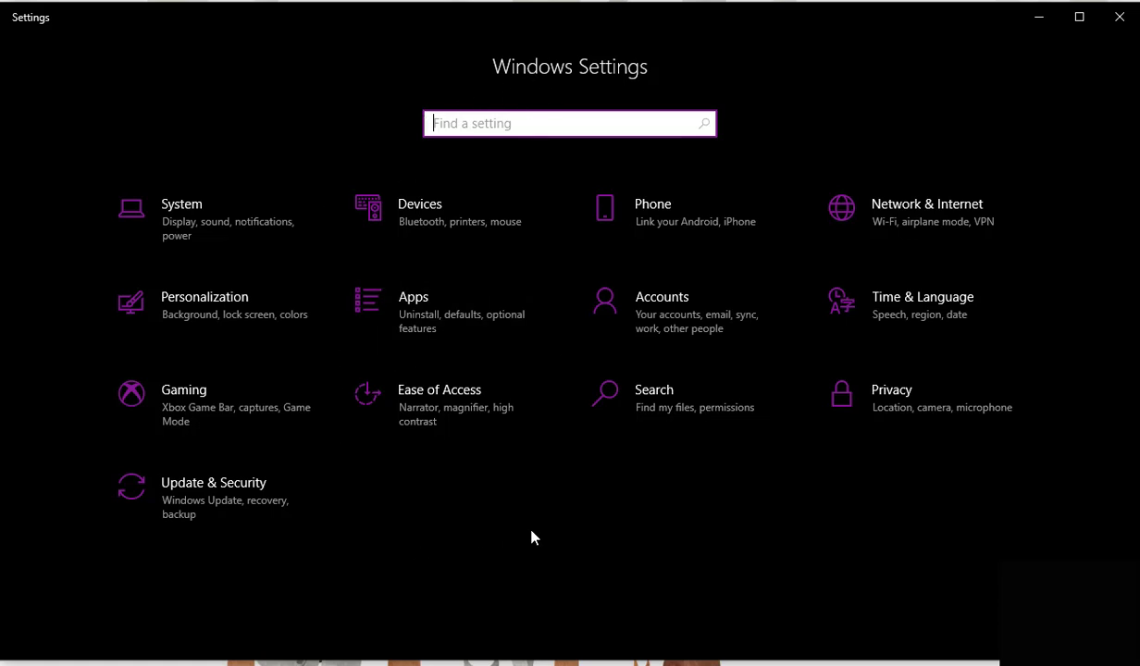
- Go to Devices > Printers & scanners and open the Brother MFC-9340CDW Printer's management page
click(415, 234)
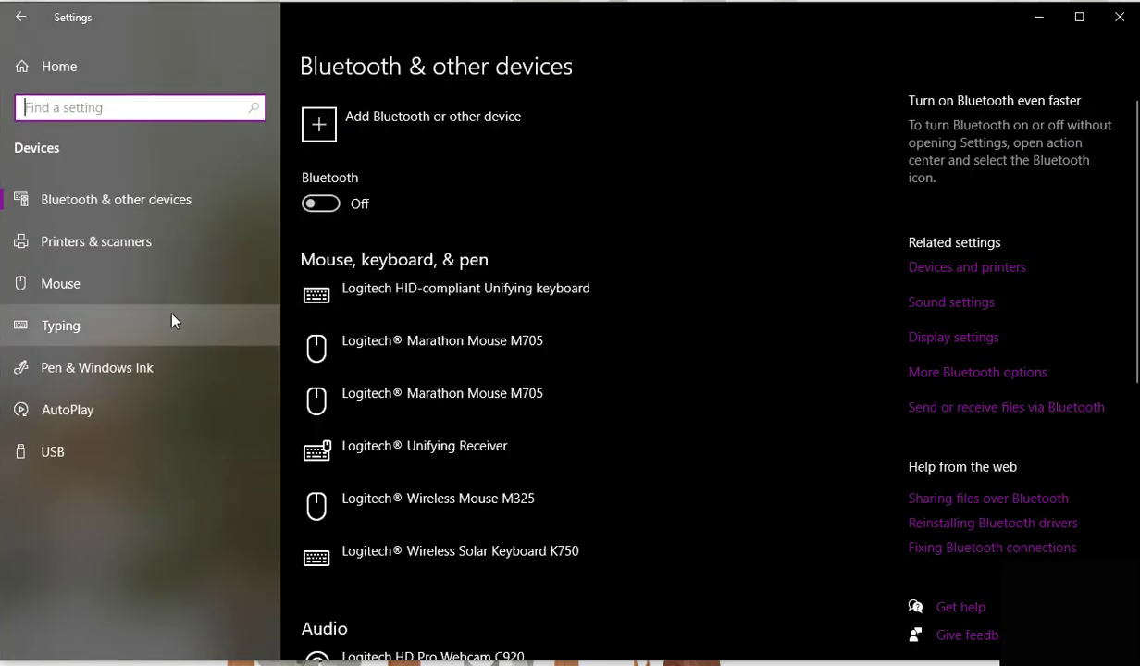
click(93, 242)
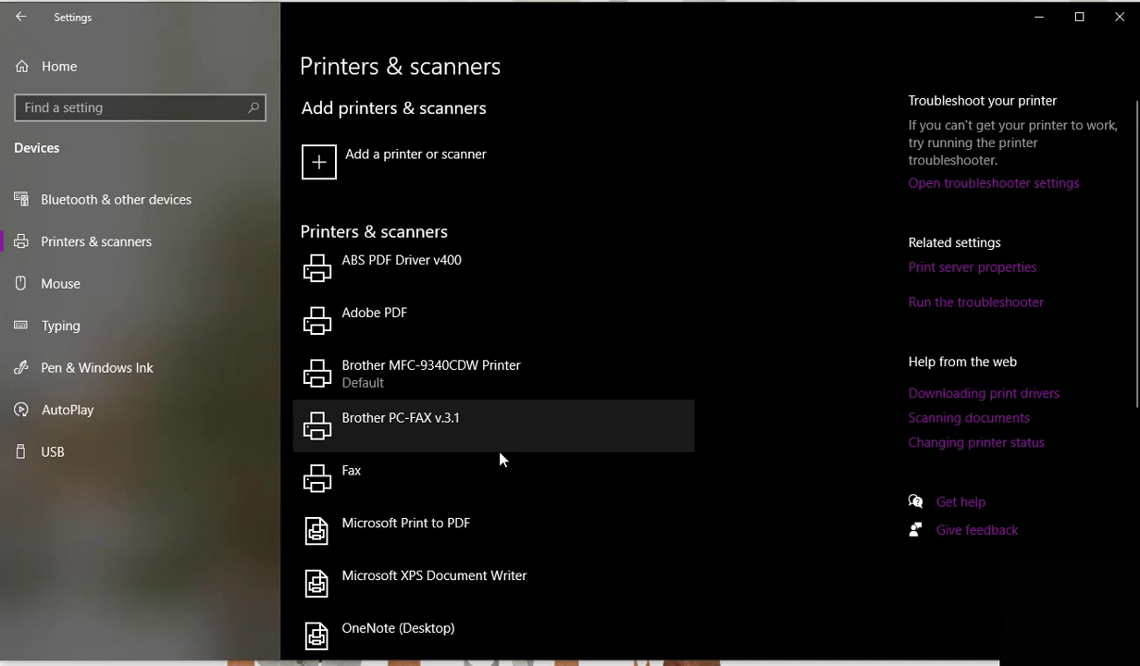
click(501, 373)
click(529, 428)
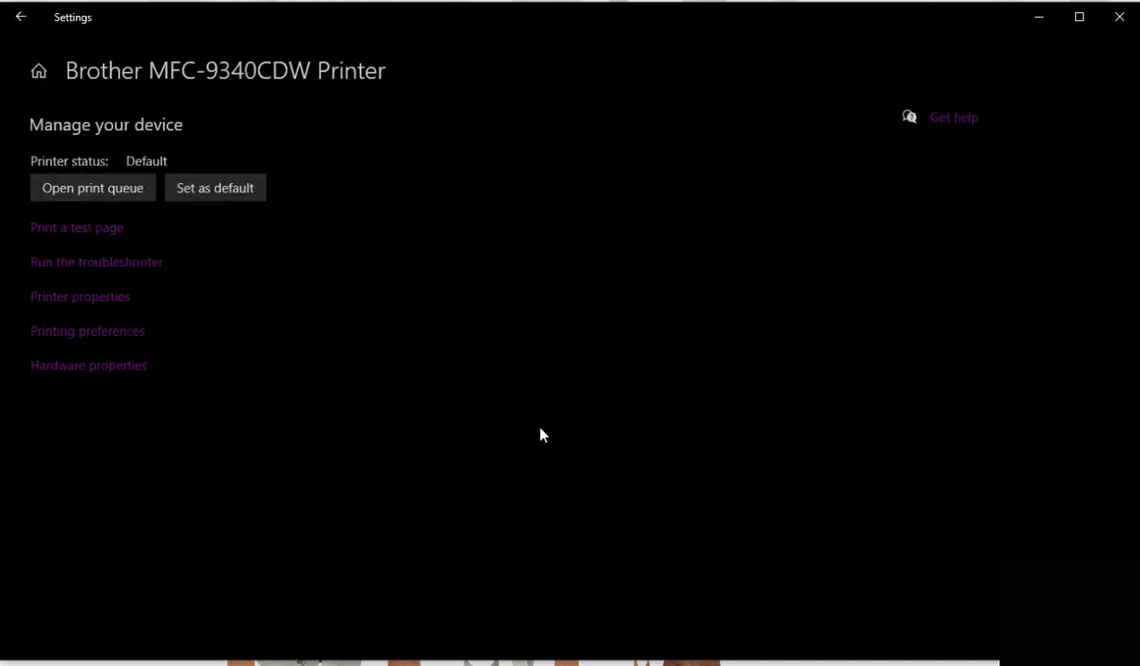
- View the Brother printer's Printer properties dialog, then close it without changes
click(80, 296)
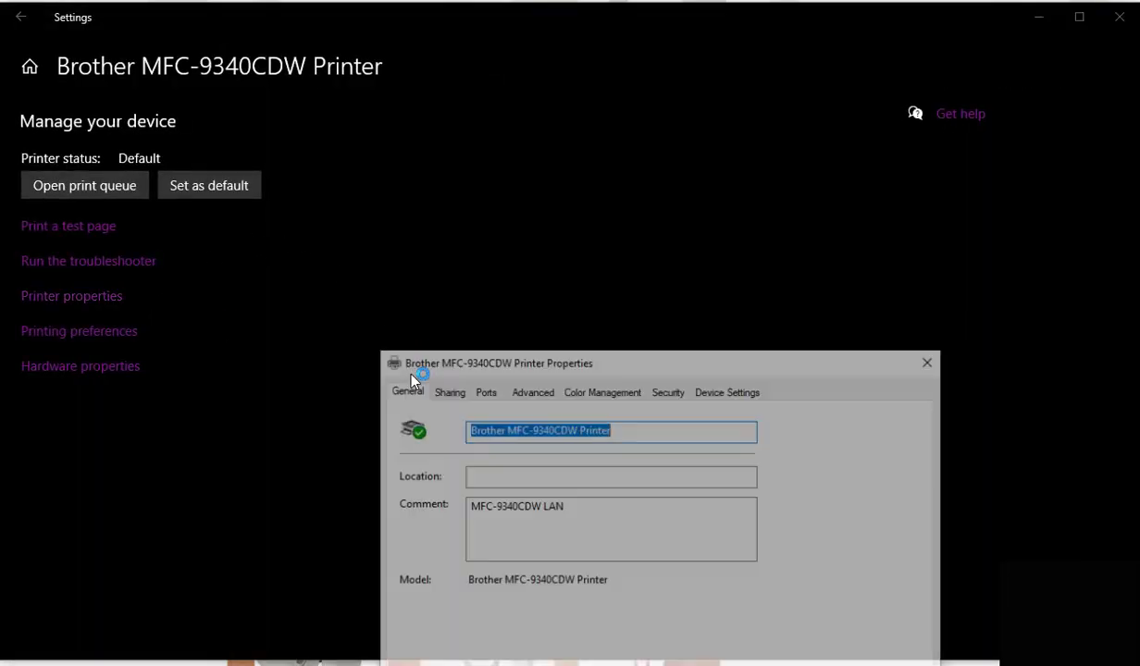
drag(731, 363, 707, 164)
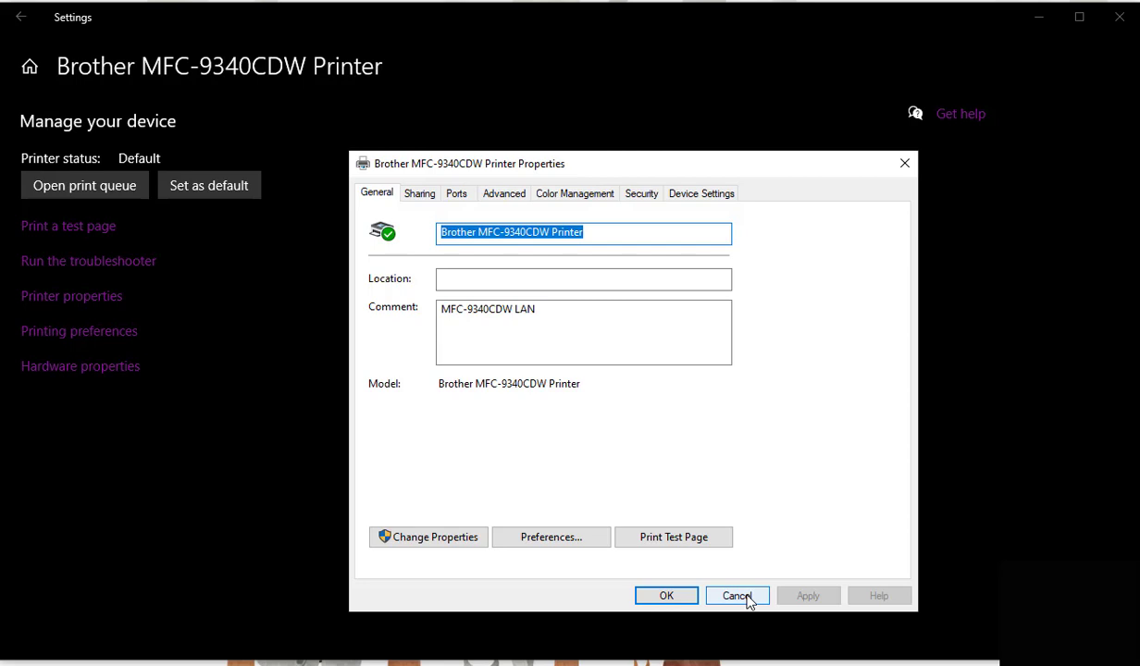
click(737, 596)
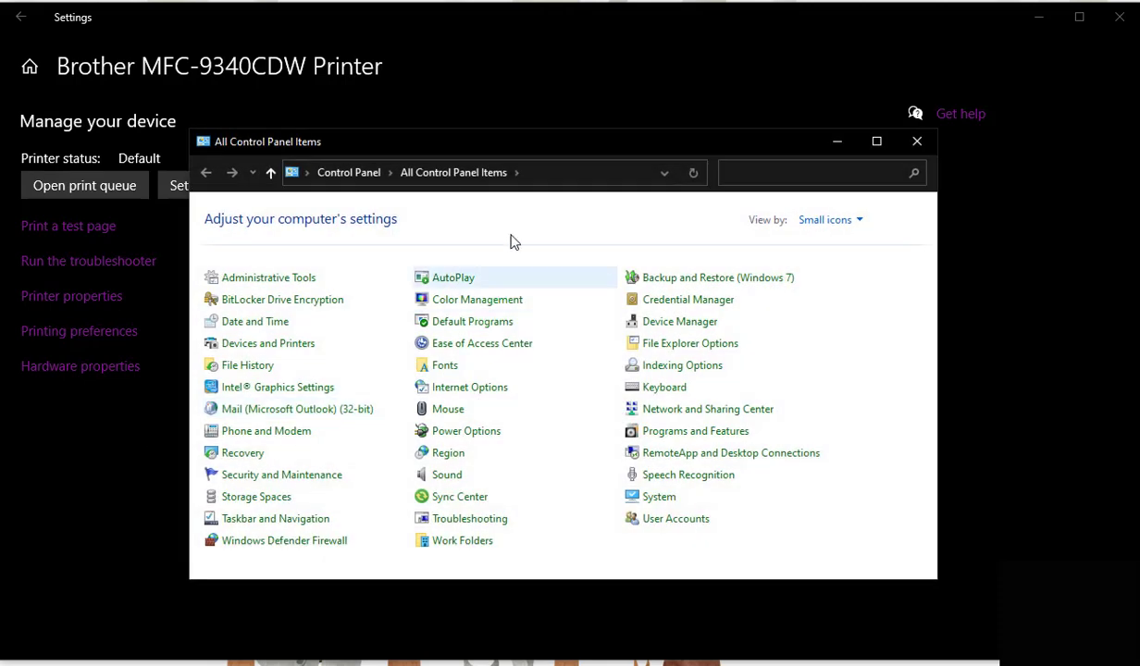
- From Devices and Printers, view the Brother MFC-9340CDW Printer's properties, then cancel them
click(290, 353)
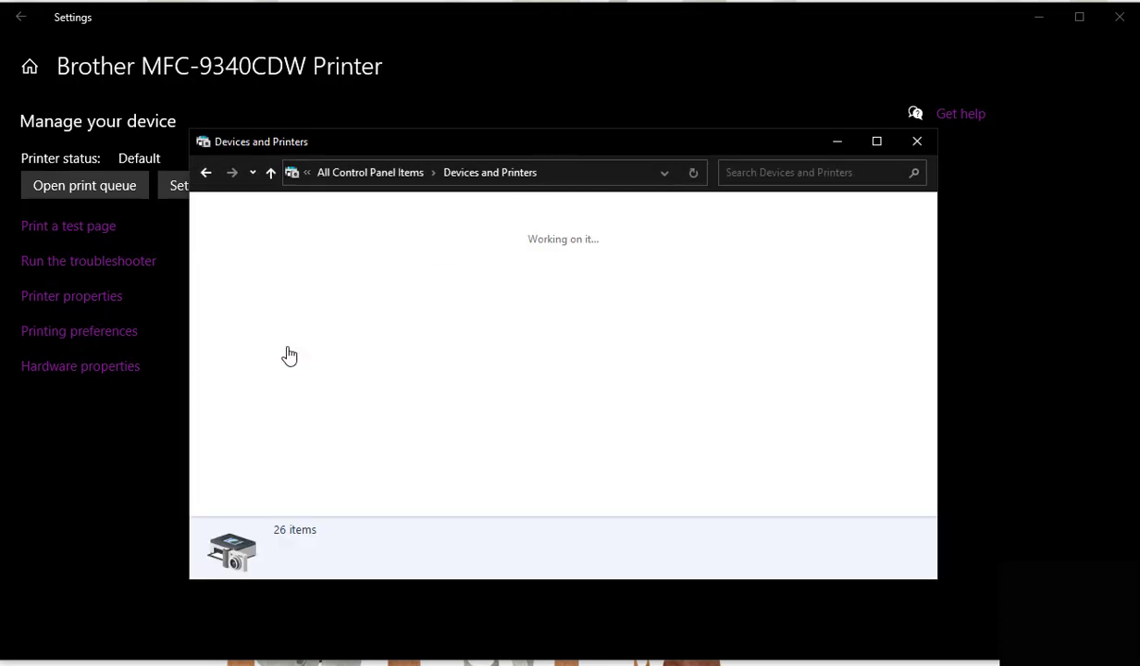
scroll(352, 398, down, 3)
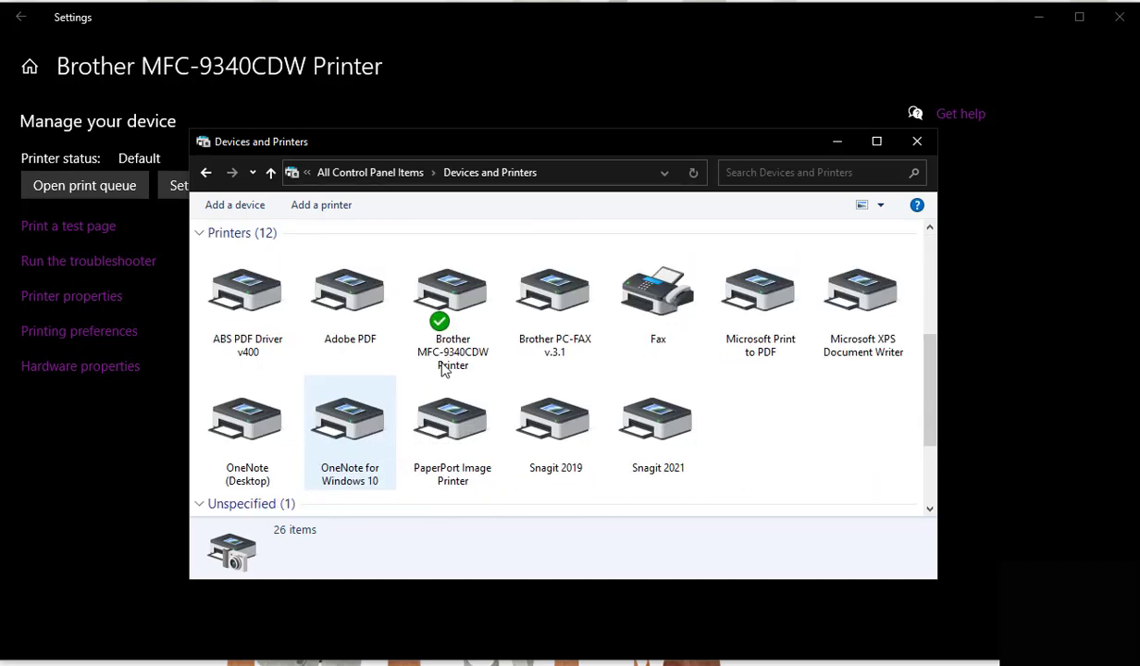
right_click(474, 313)
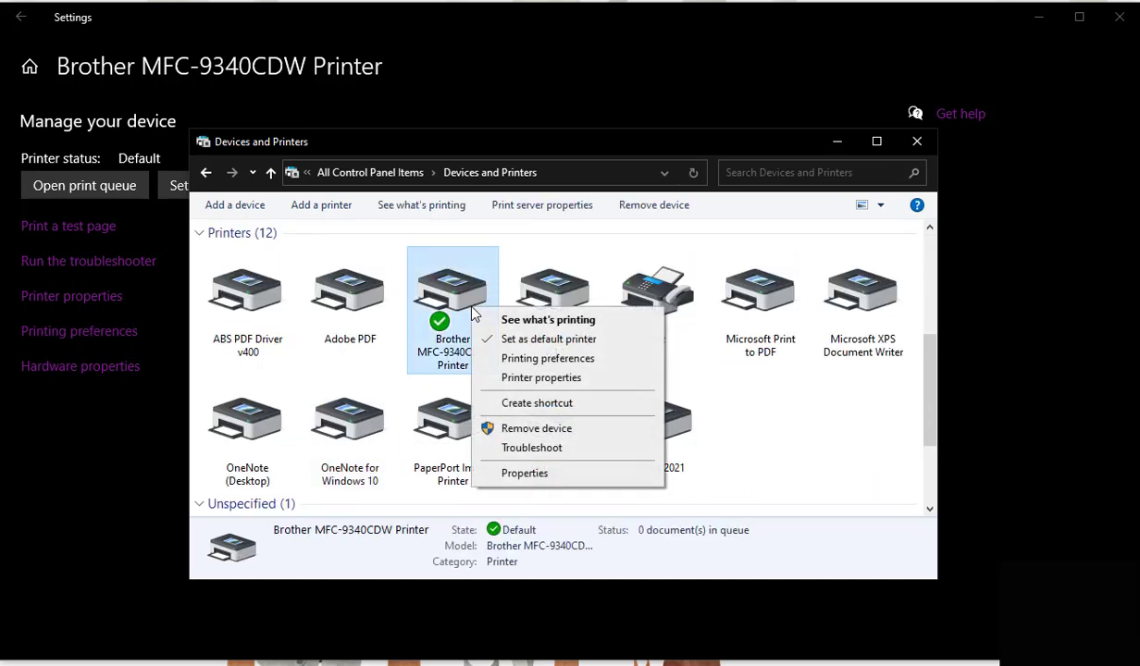
click(581, 378)
drag(680, 371, 414, 169)
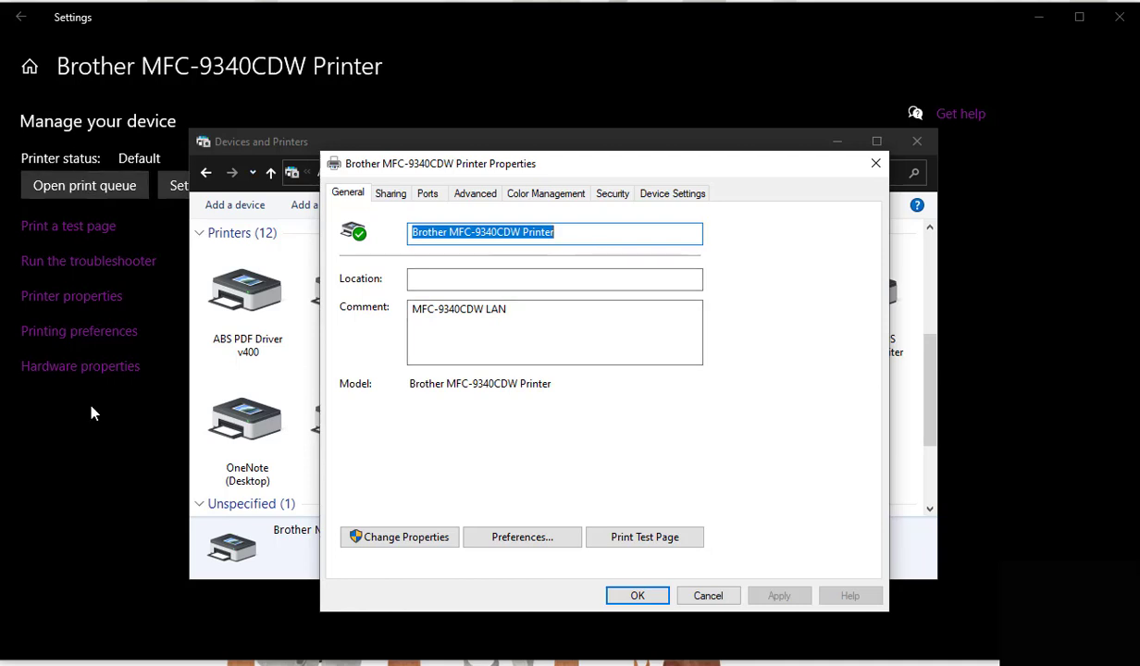
click(687, 596)
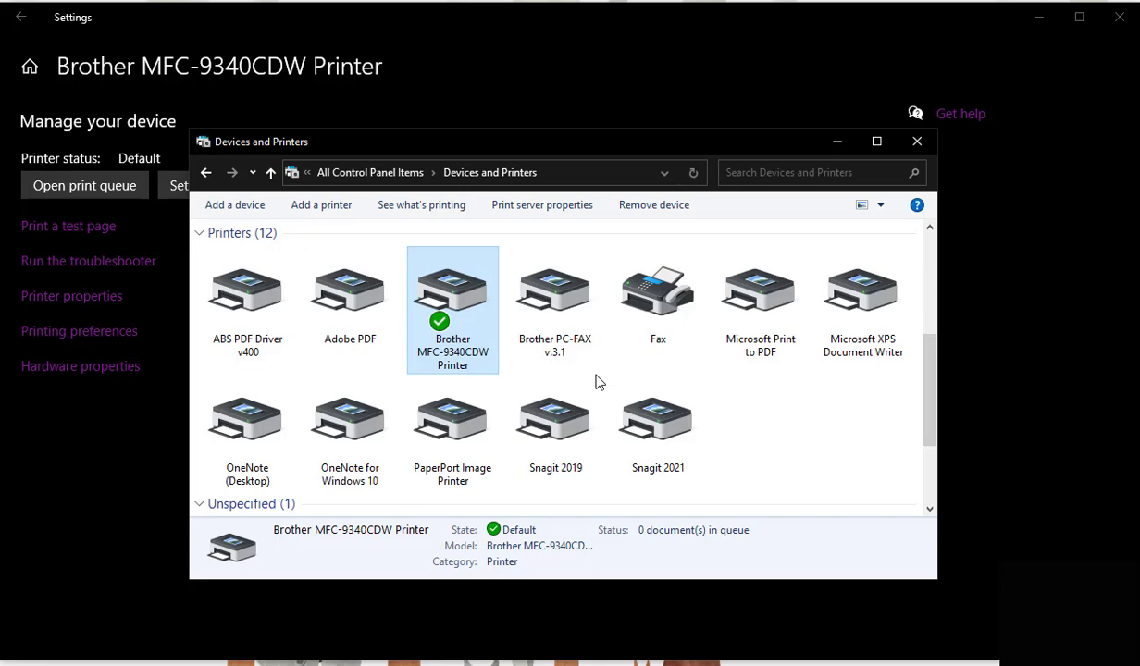
- Close the Devices and Printers window and go back to Settings' Printers & scanners list
click(838, 142)
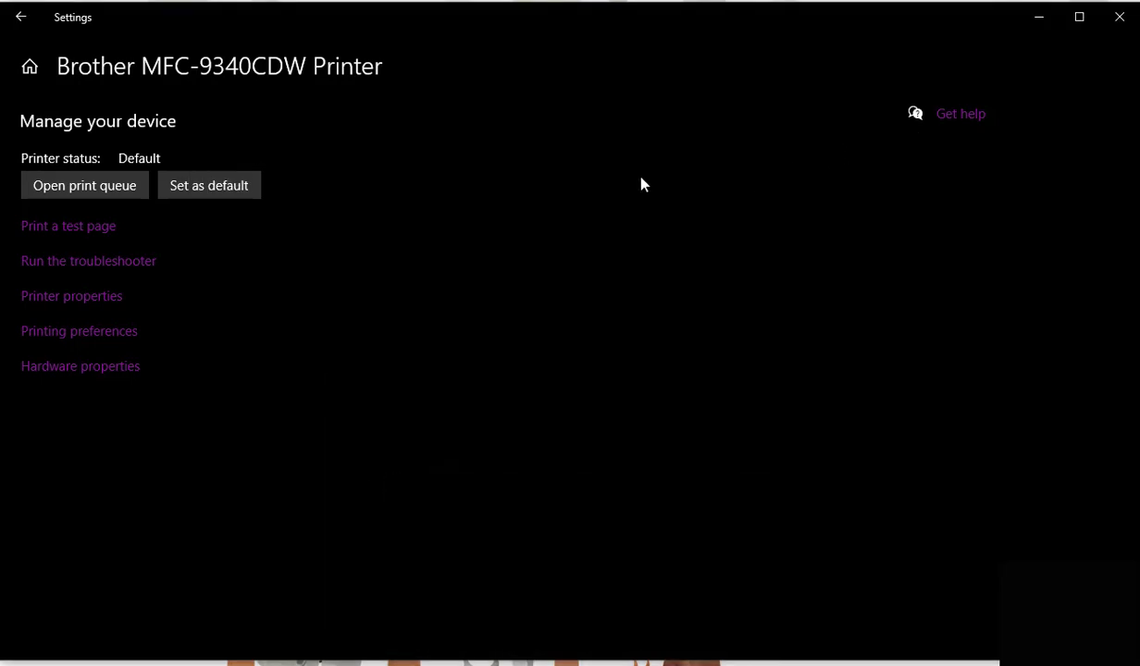
click(20, 17)
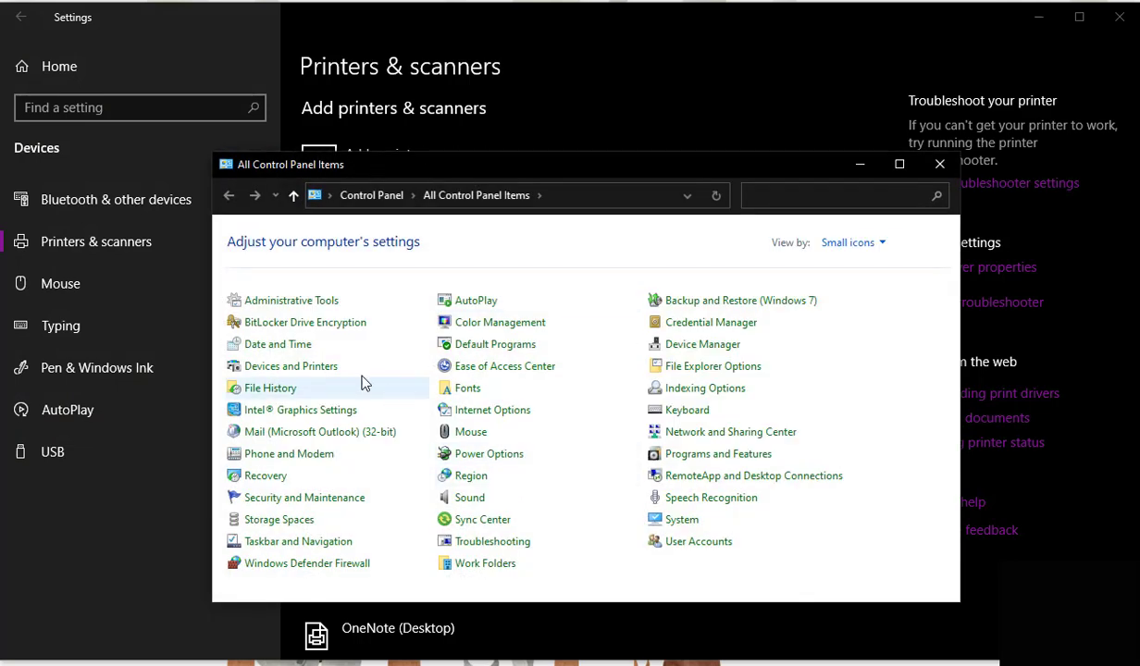
- Reopen Devices and Printers from All Control Panel Items
click(339, 375)
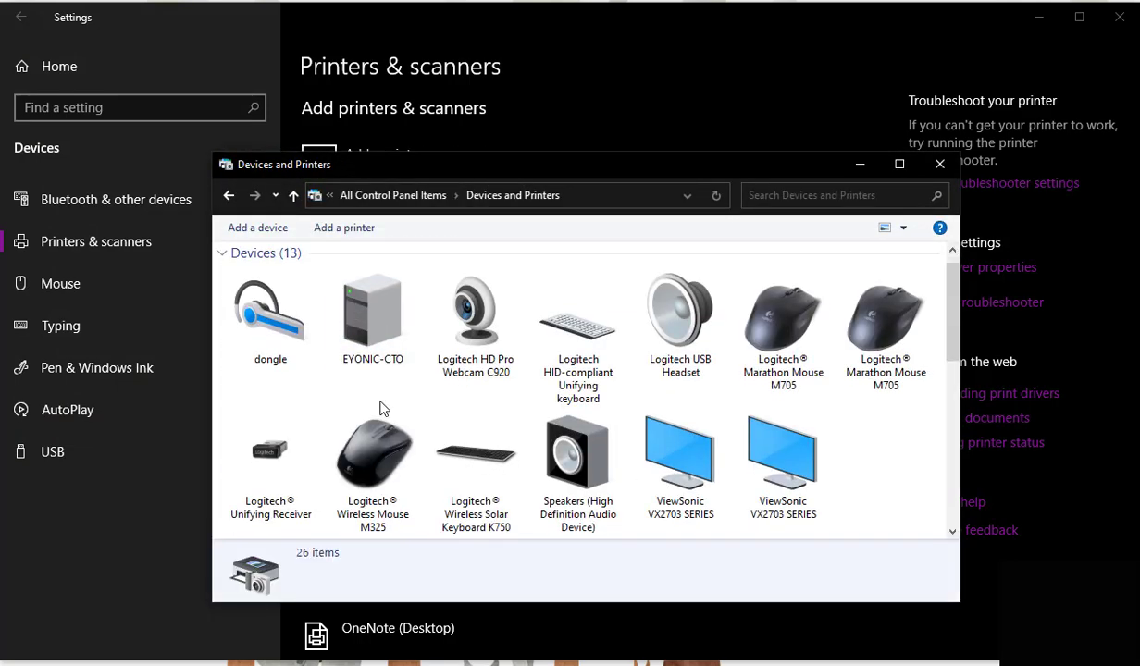
scroll(383, 407, down, 5)
scroll(383, 408, down, 5)
scroll(383, 407, up, 3)
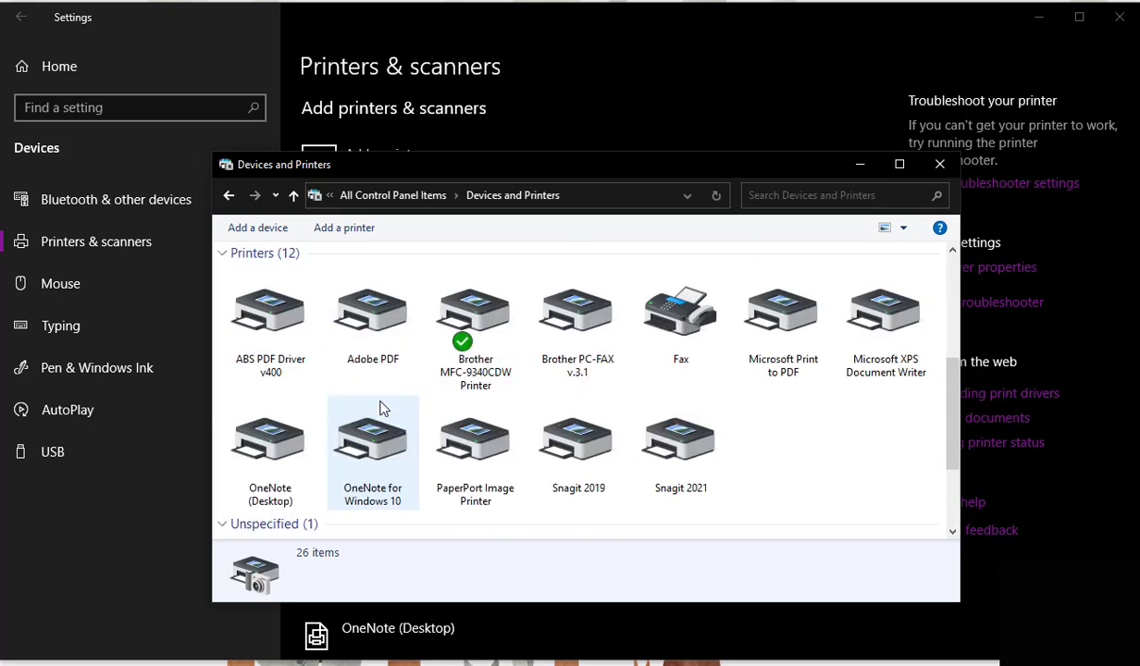